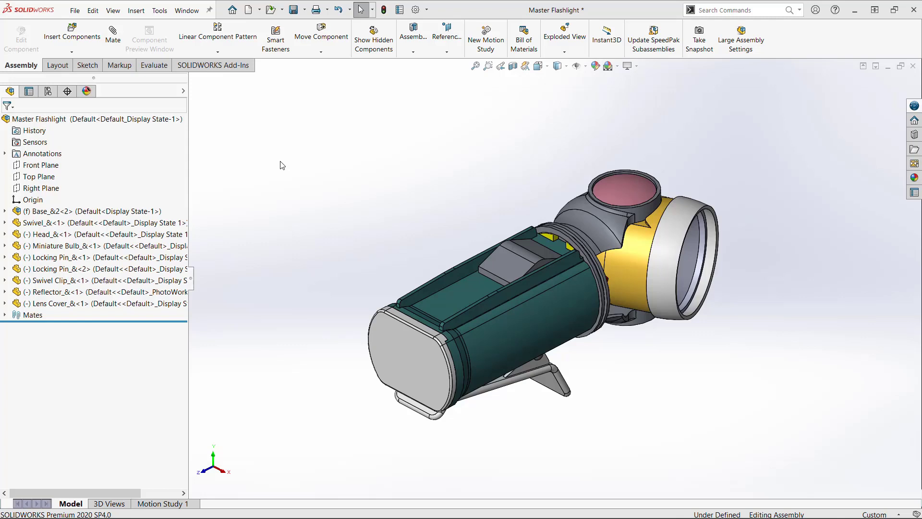
- Set the SOLIDWORKS export format to SMG with BOM, appearance and view export enabled
click(416, 10)
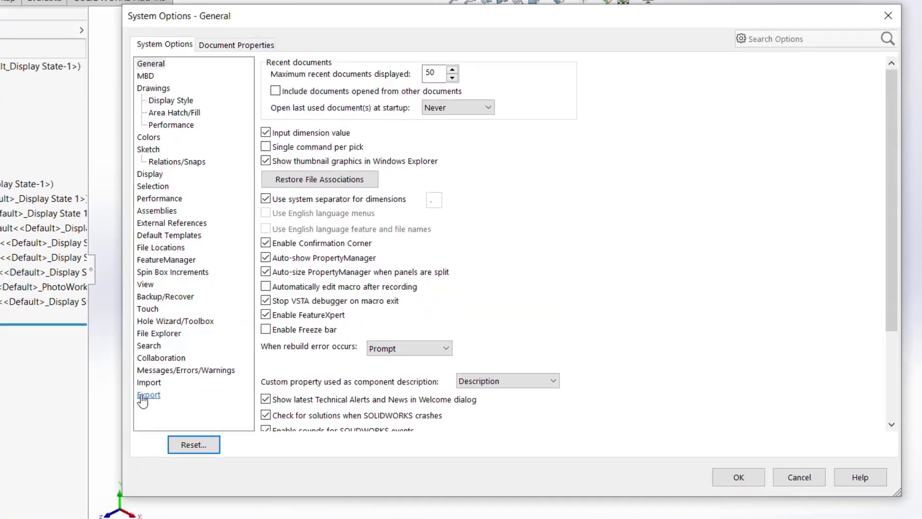
click(144, 396)
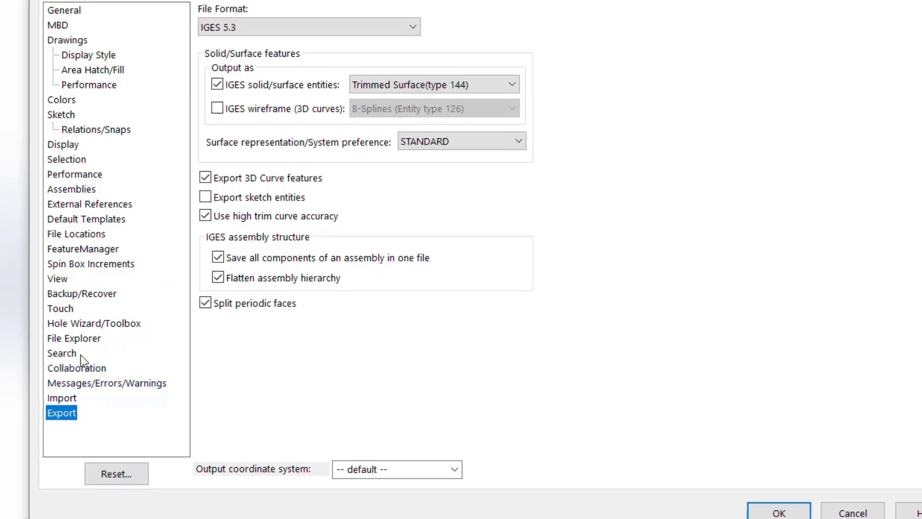
click(272, 27)
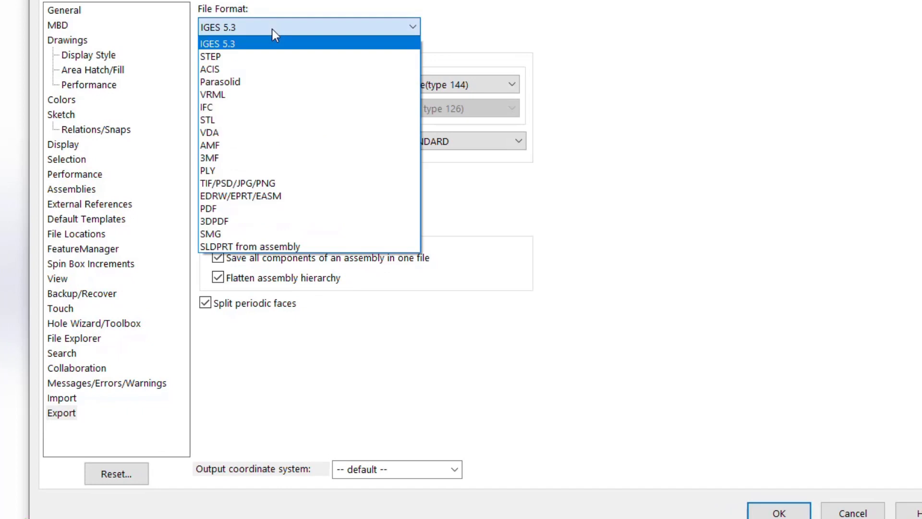
click(235, 233)
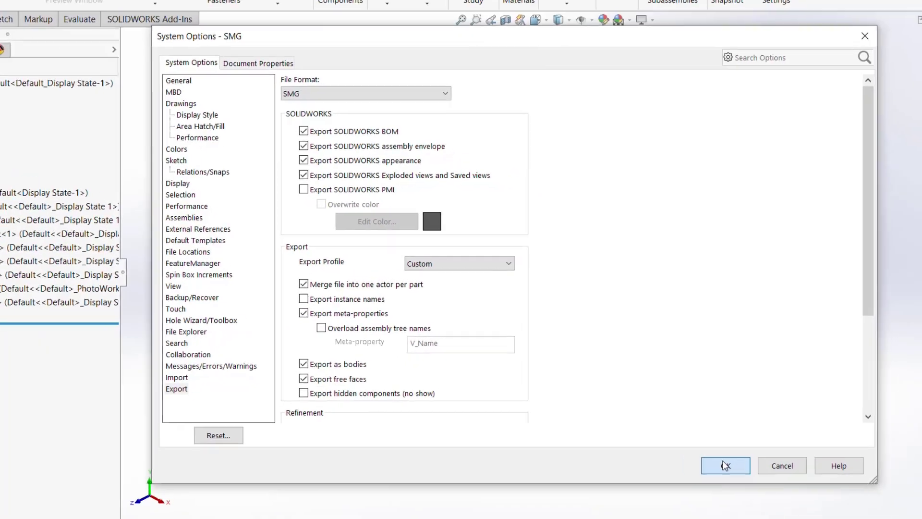
click(753, 489)
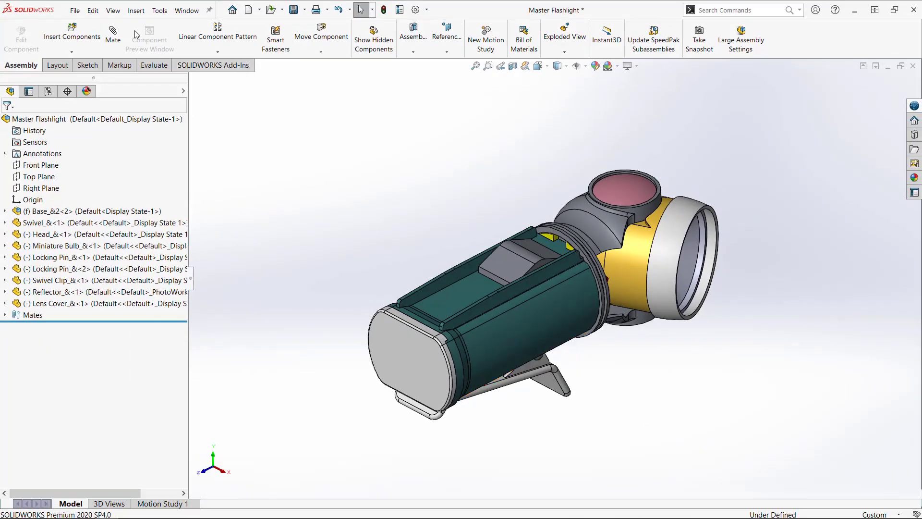
- Insert an indented Bill of Materials table for the flashlight assembly, items 1–8
click(130, 12)
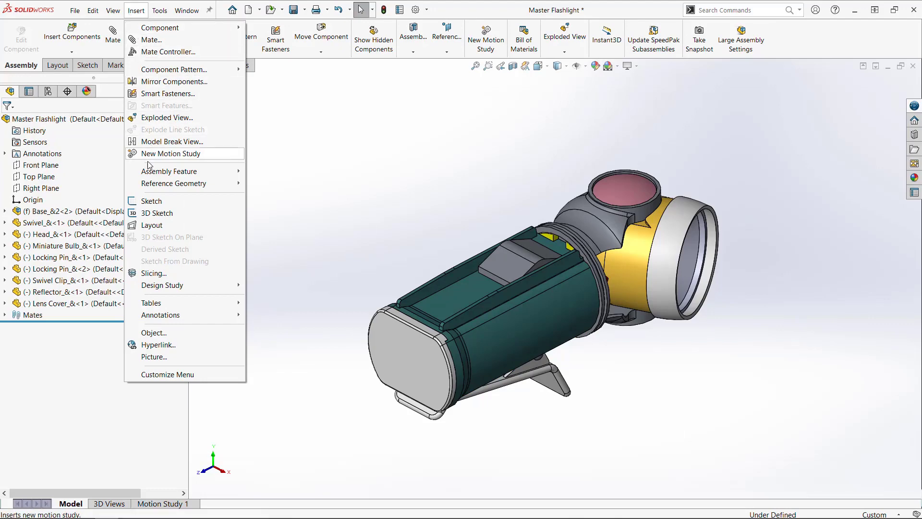
mouse_move(165, 305)
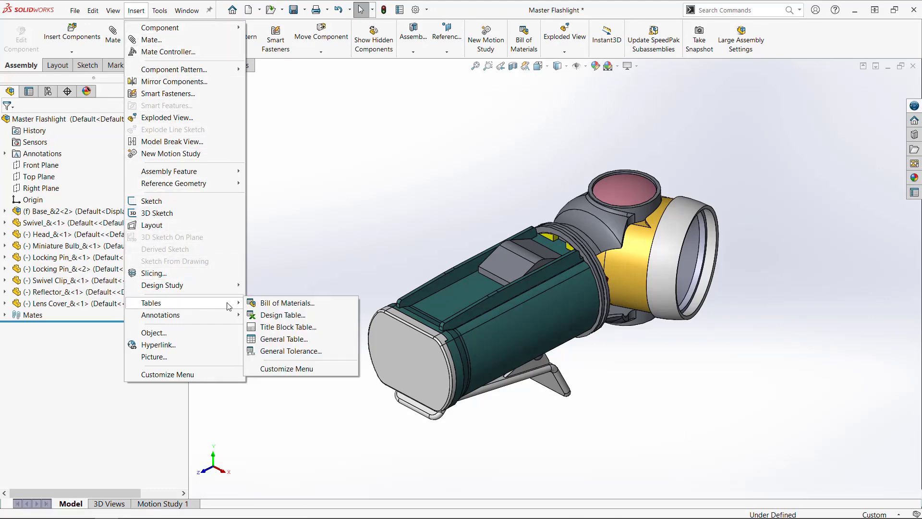
click(267, 303)
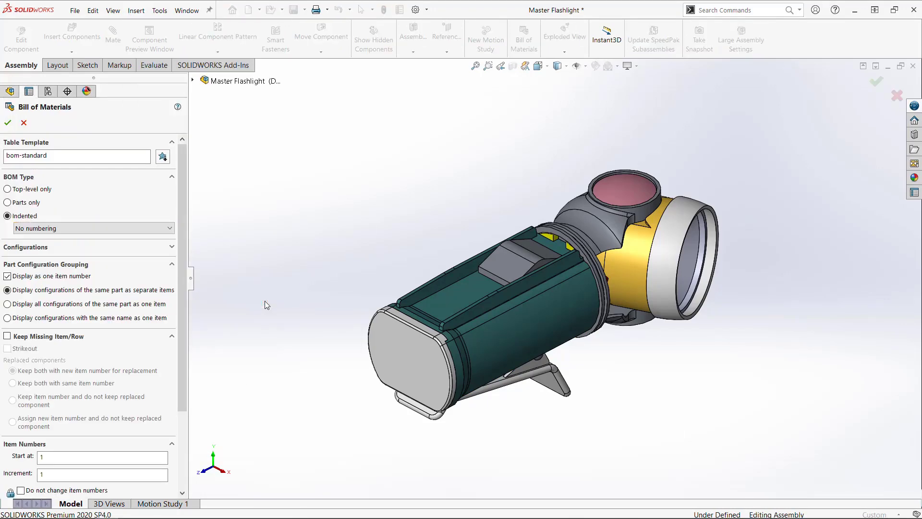
click(9, 123)
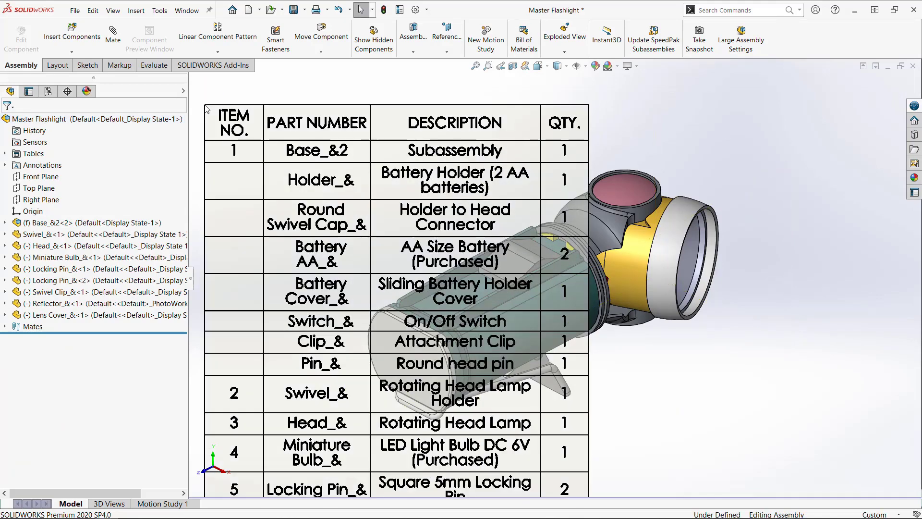
click(205, 106)
- Move the BOM table up and left so it sits clear of the model
scroll(238, 130, up, 3)
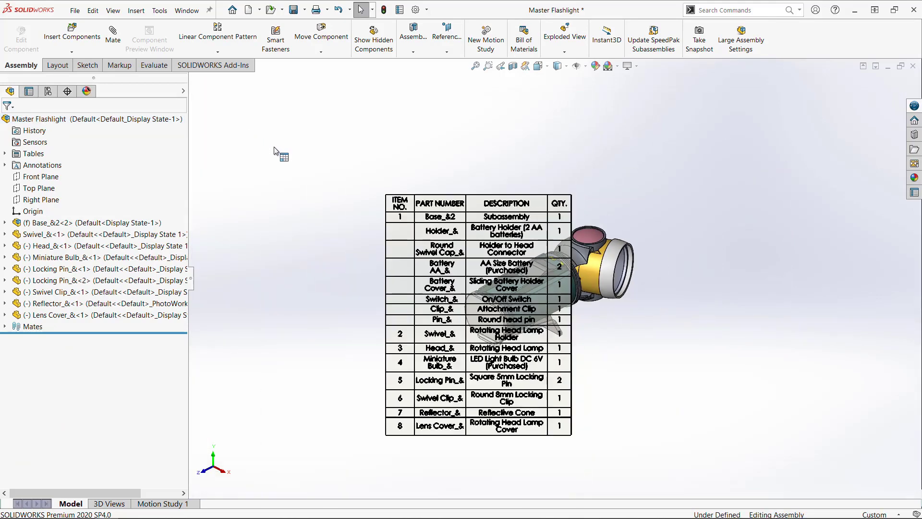
click(398, 201)
drag(387, 193, 250, 126)
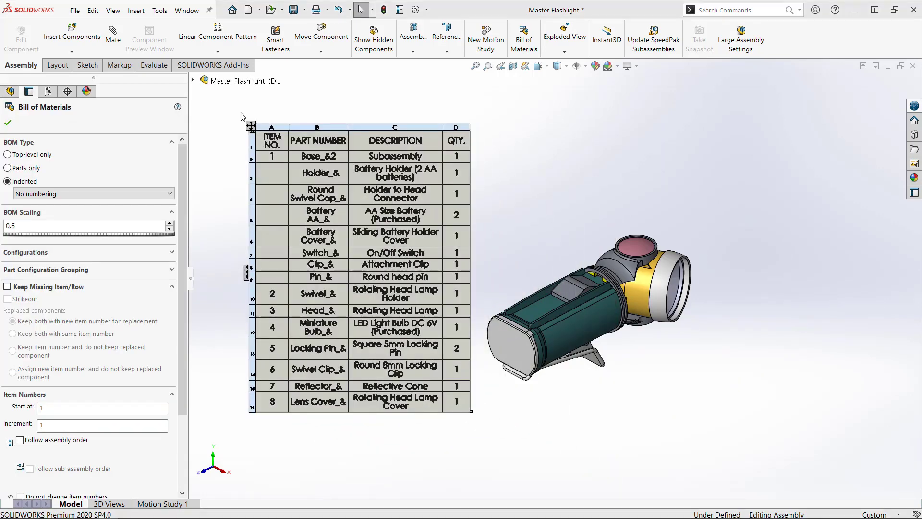
click(231, 123)
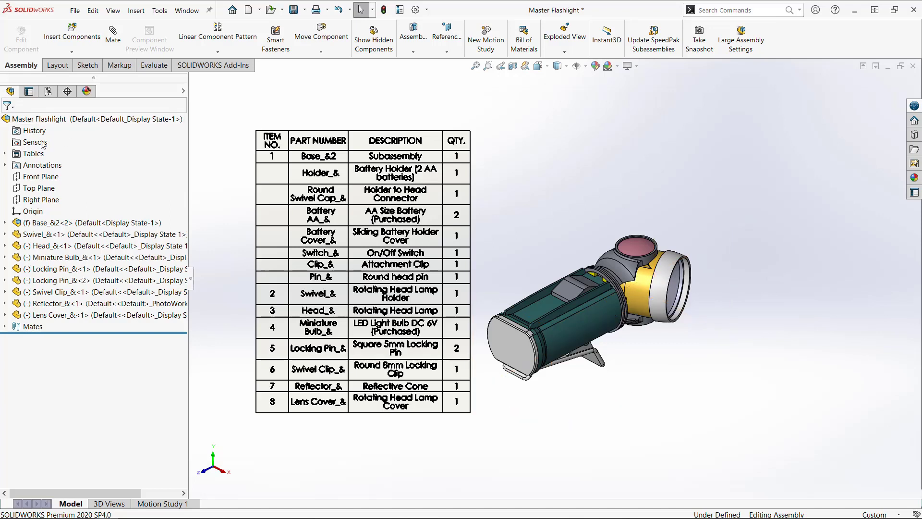
- Save Master Flashlight, then export its current configuration as a SOLIDWORKS Composer (*.smg) file
click(6, 153)
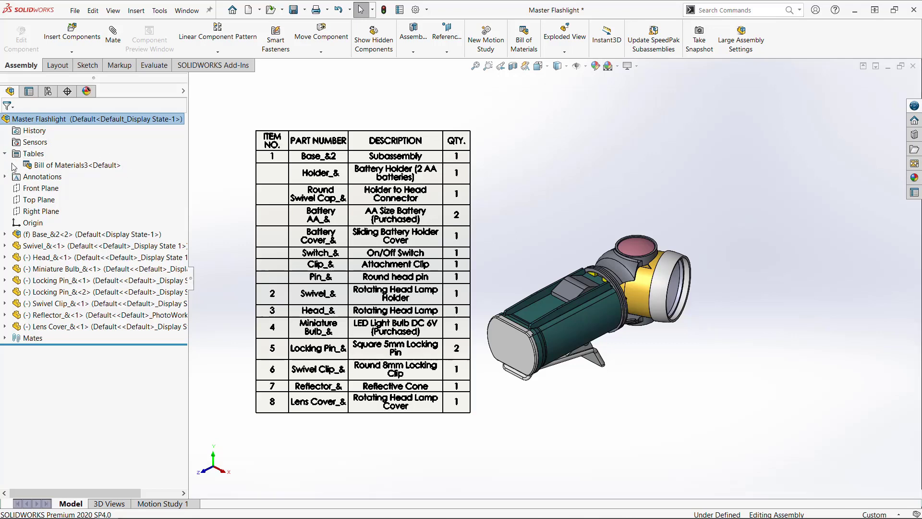
click(293, 9)
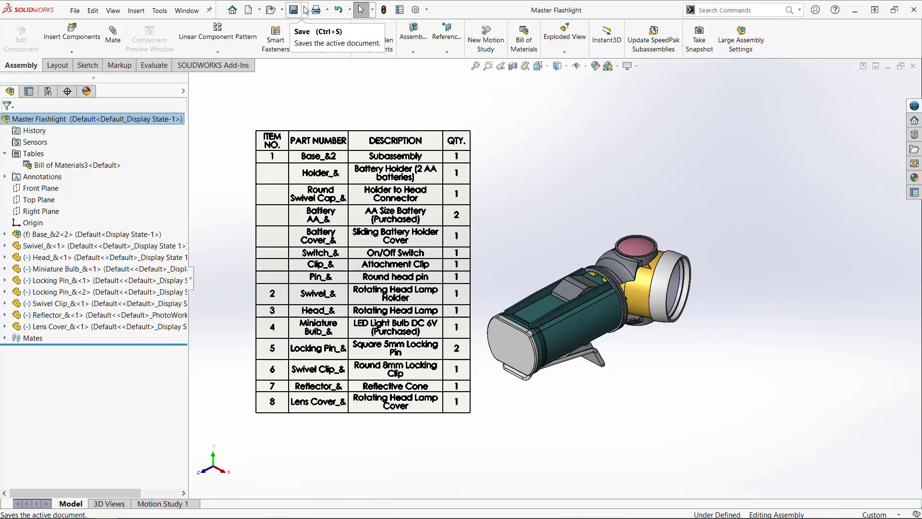
click(305, 10)
click(310, 37)
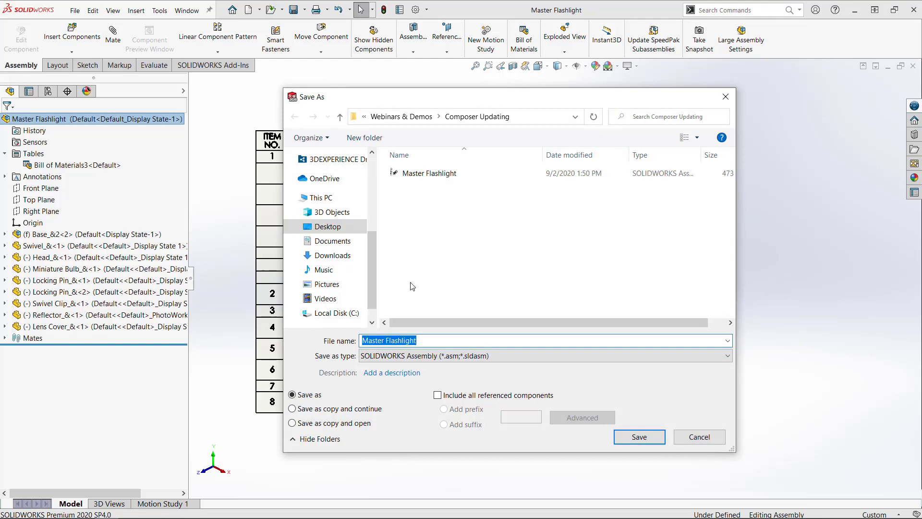
click(413, 356)
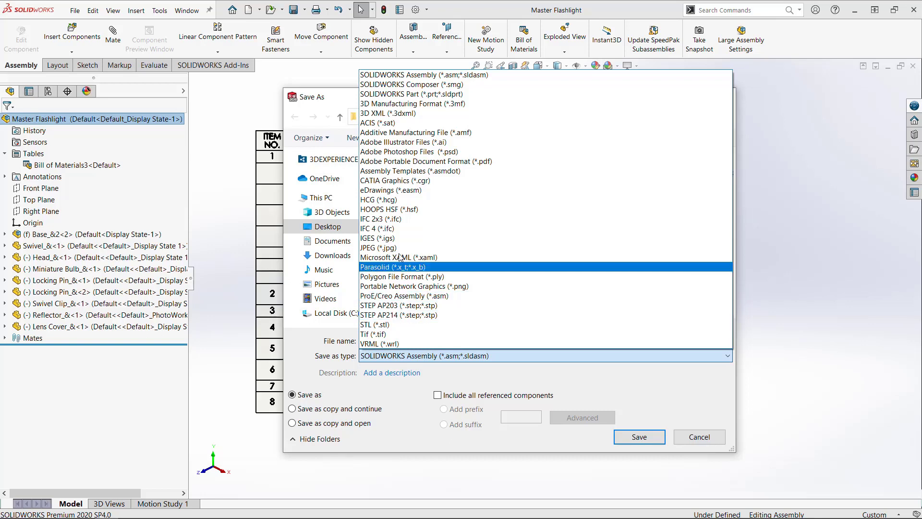
click(405, 85)
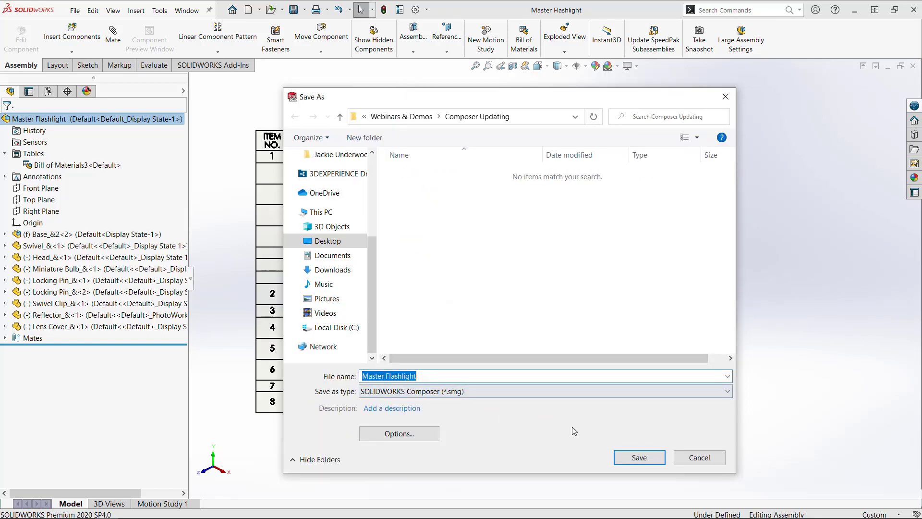
click(615, 458)
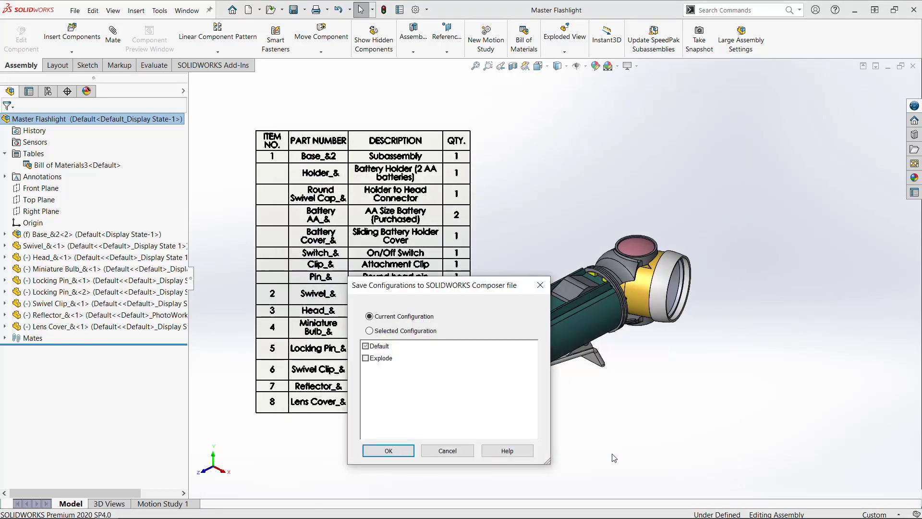
click(388, 451)
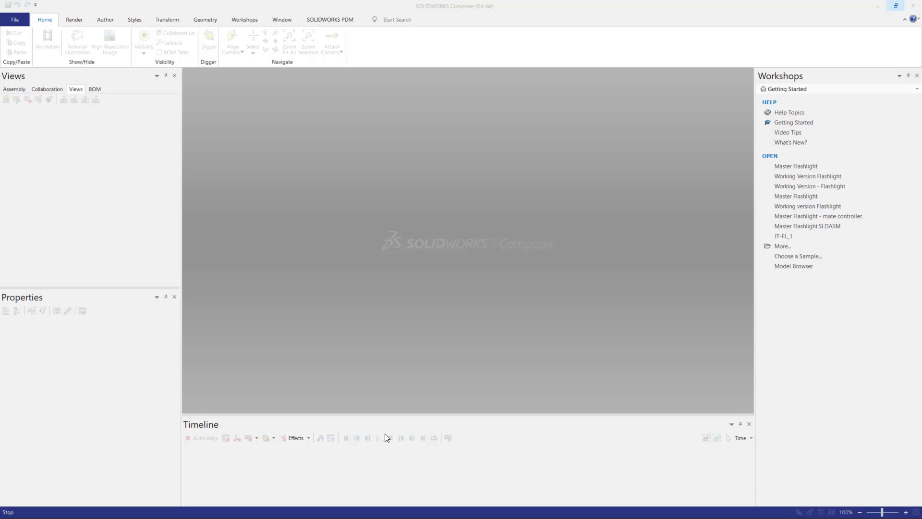
- Open the Master Flashlight SMG file in Composer
click(9, 21)
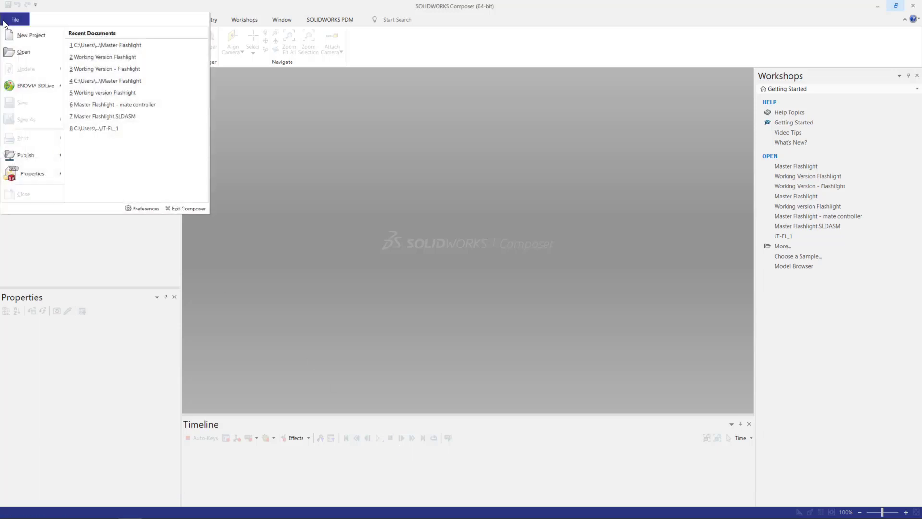
click(22, 52)
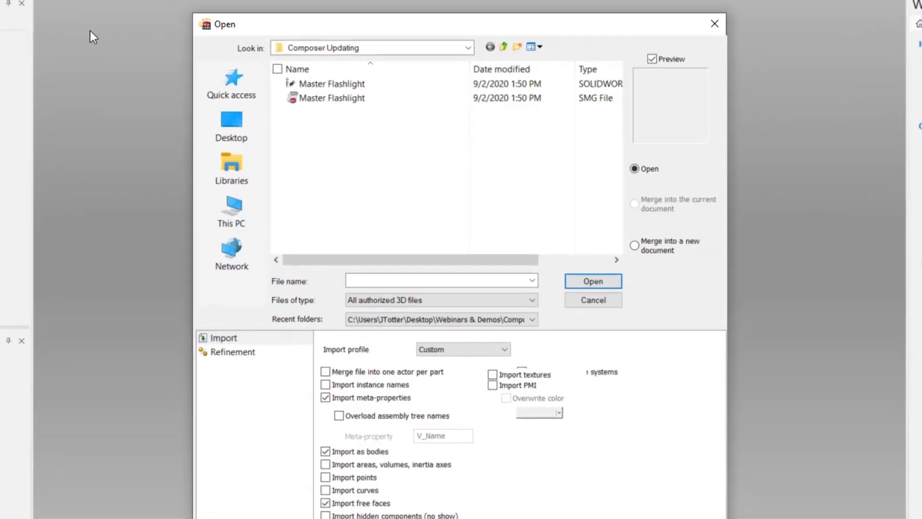
click(319, 97)
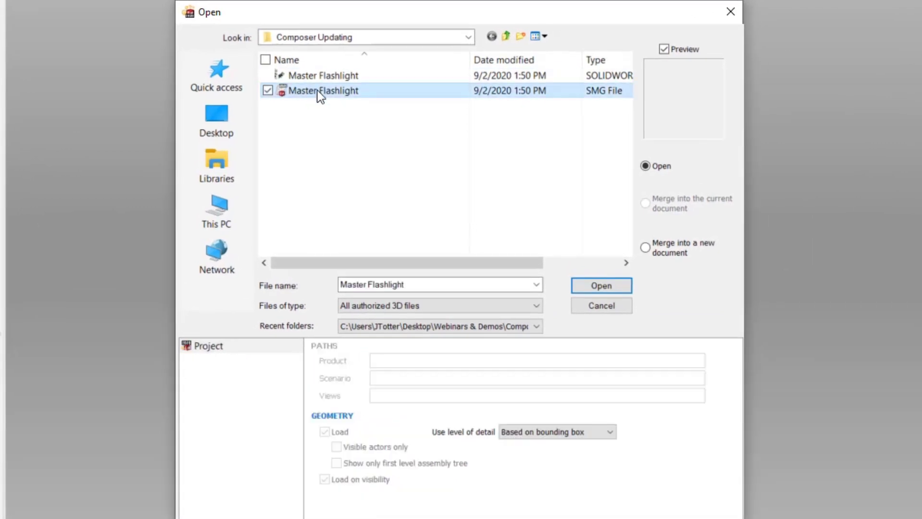
click(610, 287)
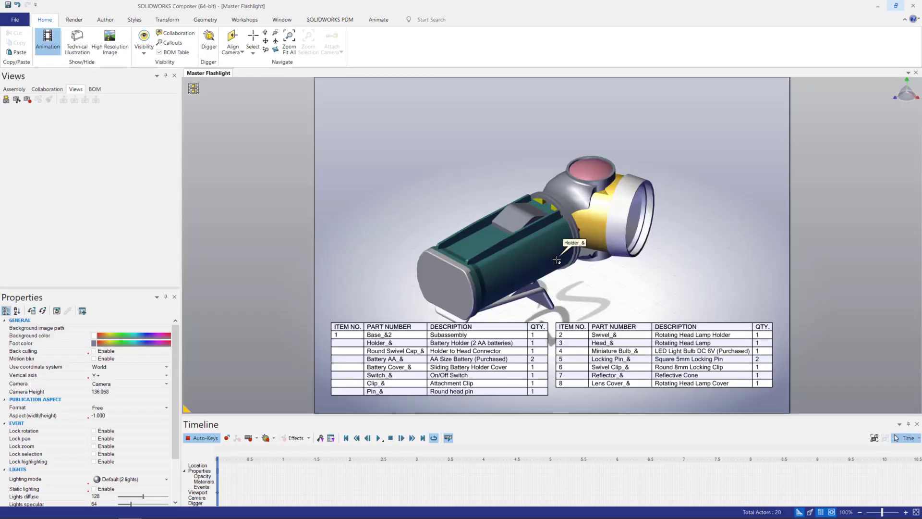
- Save a copy as 'Working Version Flashlight' and capture two new views, View 1 and View 2
click(20, 26)
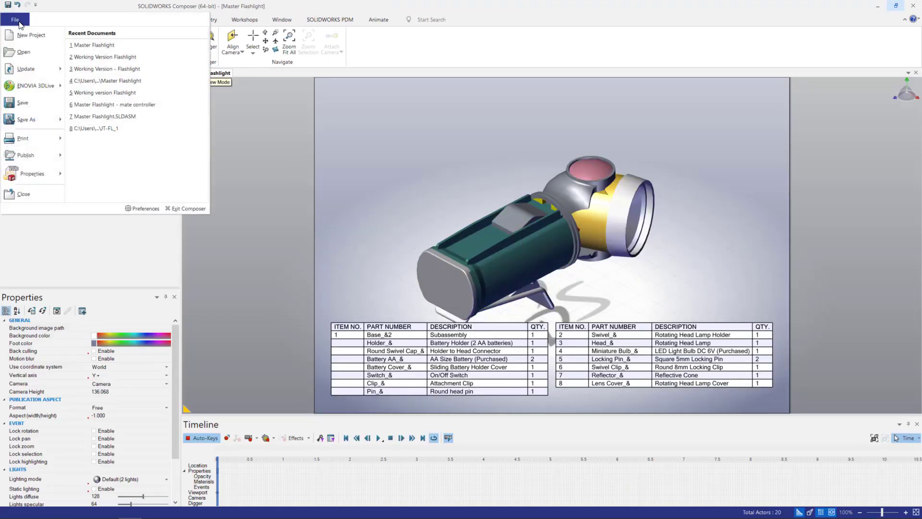
click(16, 125)
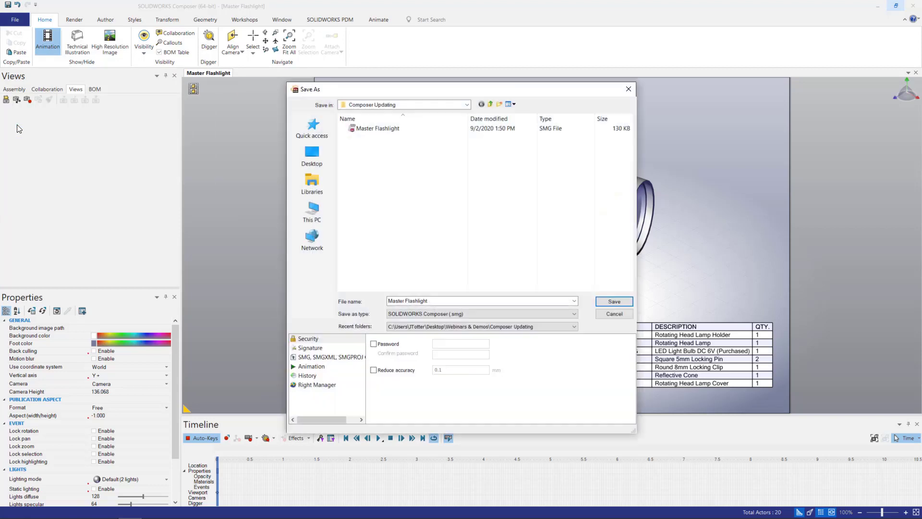
double_click(402, 301)
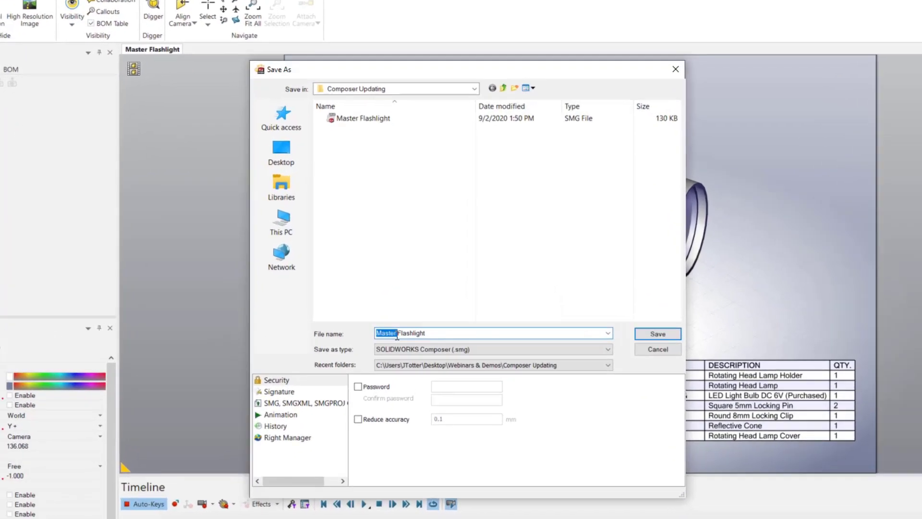
key(BackSpace)
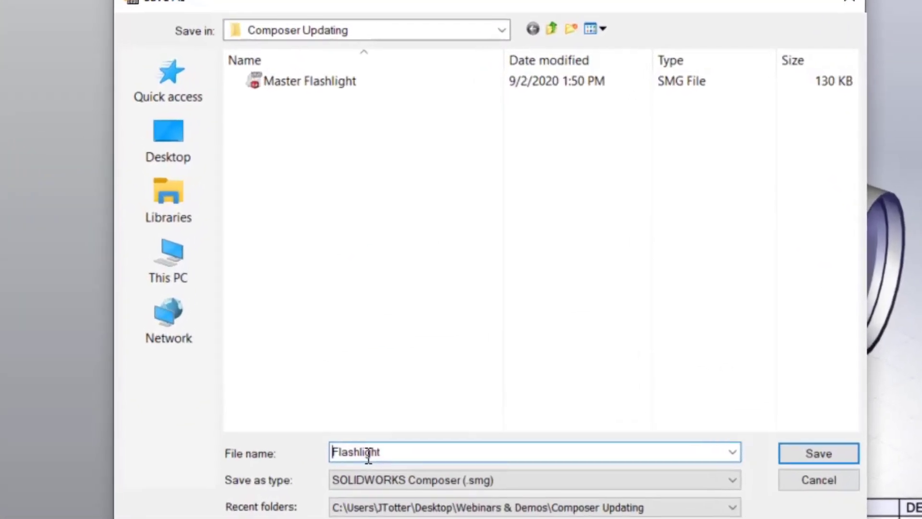
text(Working Version)
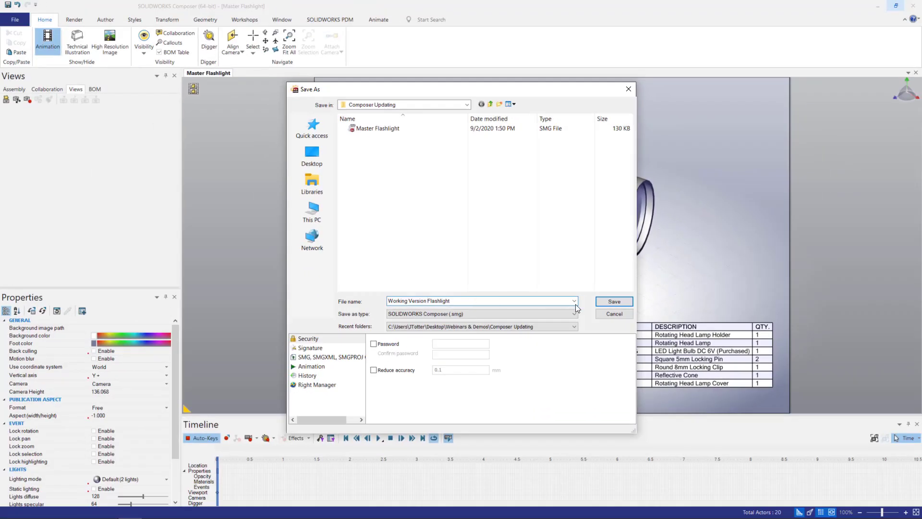
click(604, 300)
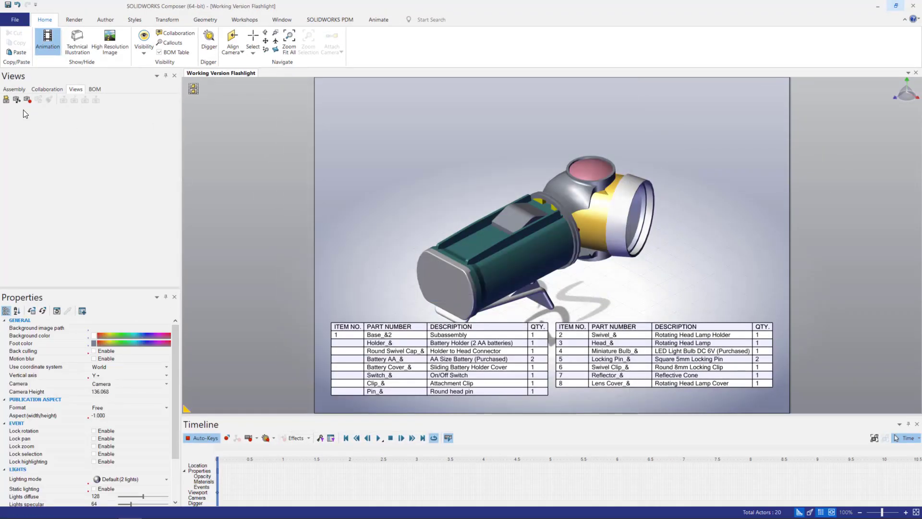
click(6, 99)
click(6, 100)
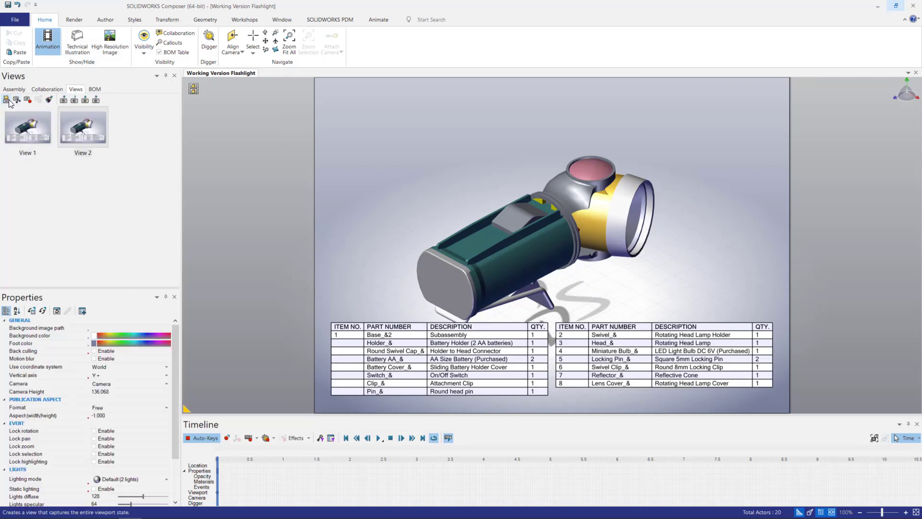
- Hide the BOM tables, rotate to a side view, and translate the top cap up and bottom cap down
click(159, 52)
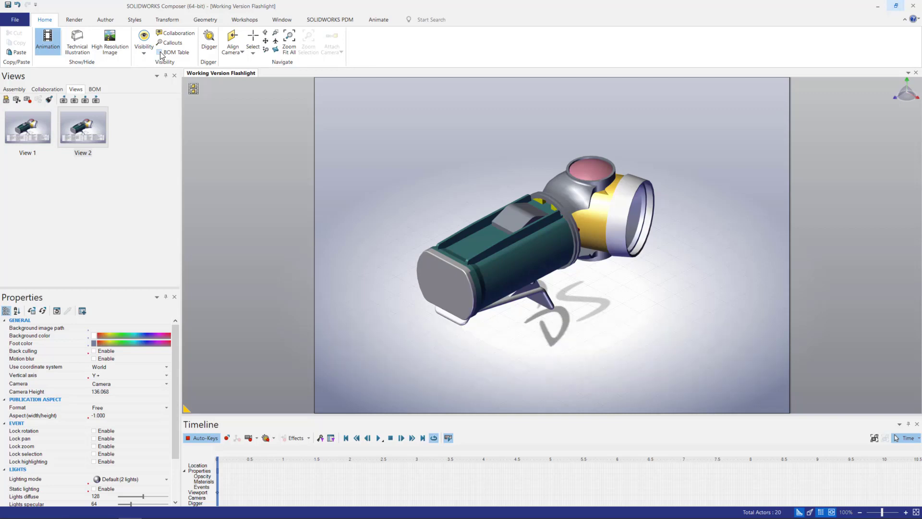
drag(478, 260, 408, 230)
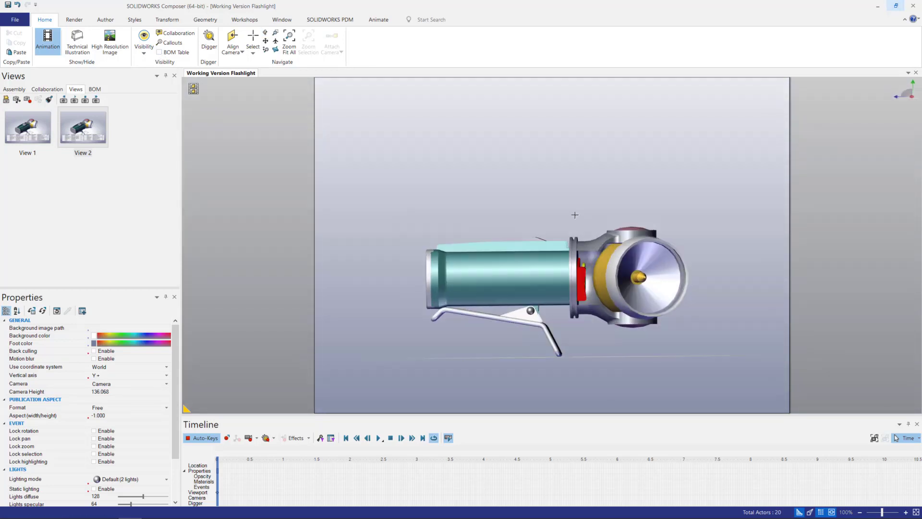
click(167, 19)
click(184, 41)
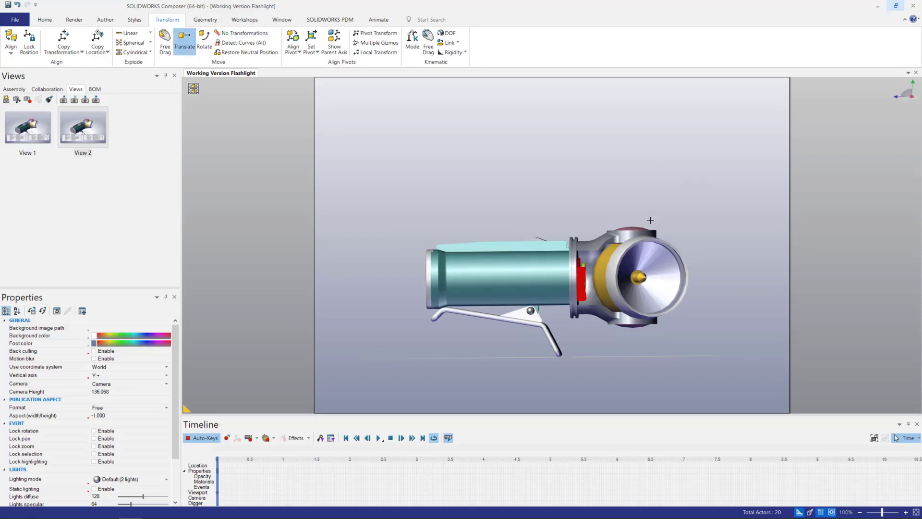
click(630, 230)
drag(628, 201, 624, 140)
click(632, 321)
drag(628, 342, 625, 380)
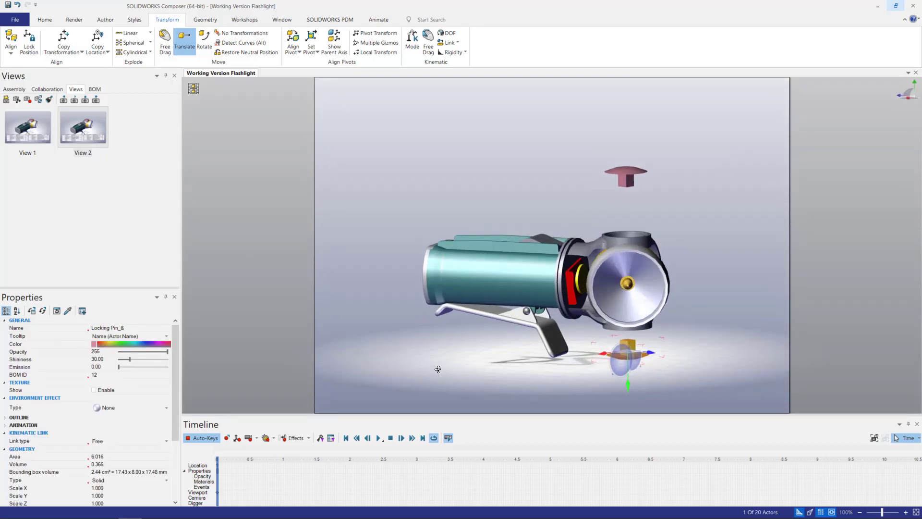
- Update View 2 with the exploded side scene and rename the views 'Cover' and 'Side'
click(27, 101)
click(29, 155)
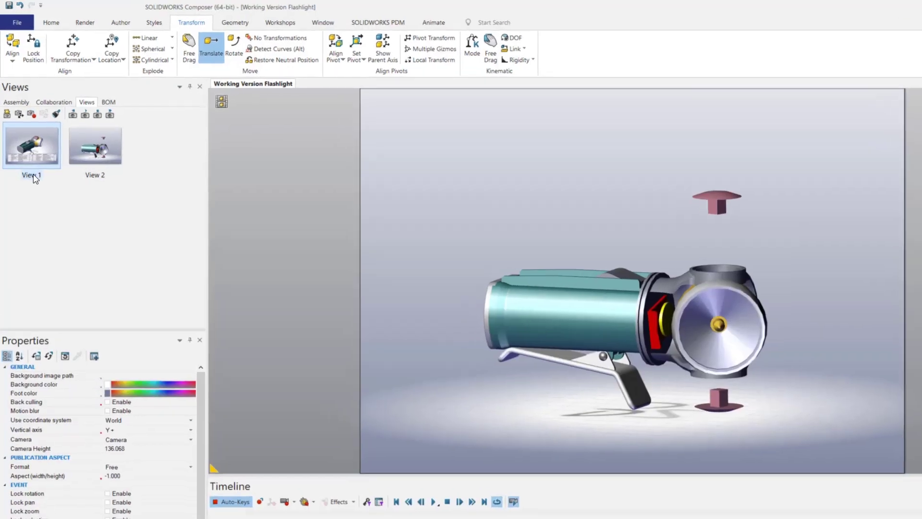
click(34, 178)
text(Cover)
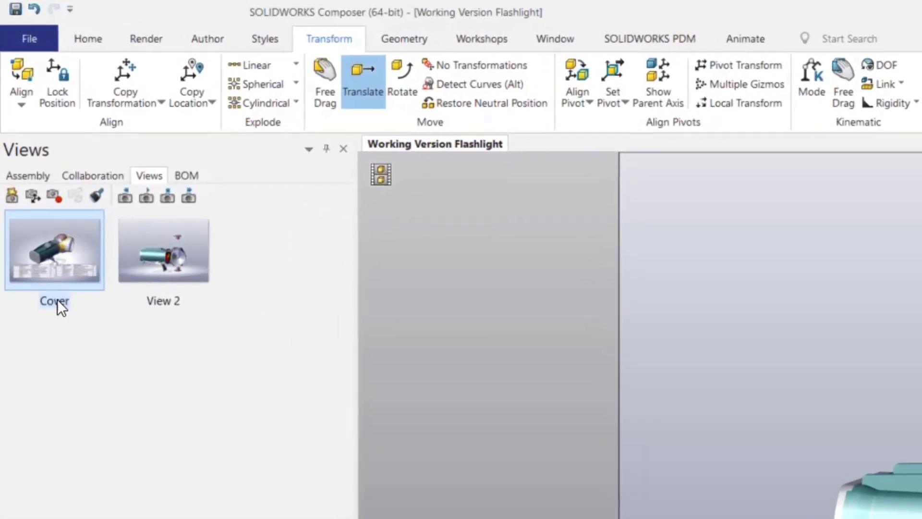
click(164, 300)
click(164, 300)
text(Side)
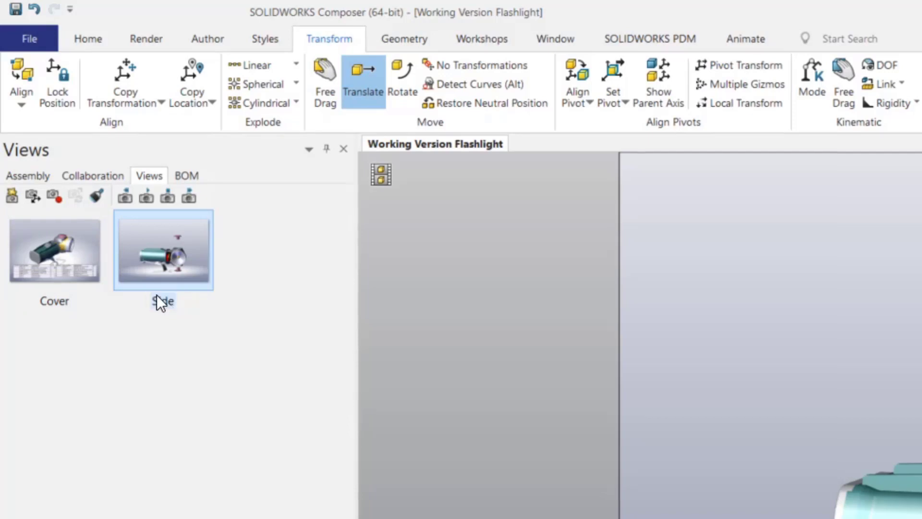
click(35, 38)
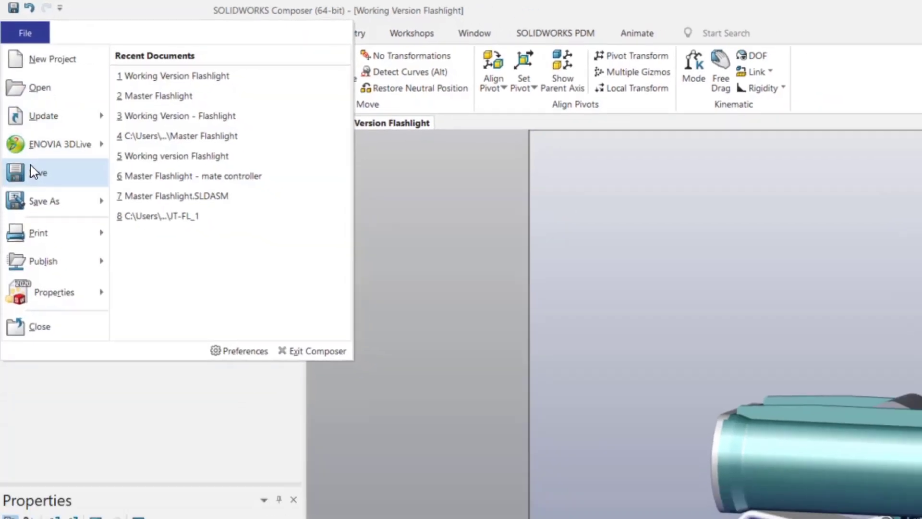
- Save the Composer file, then replace component Base_&2 with Revised Base in SOLIDWORKS
click(44, 202)
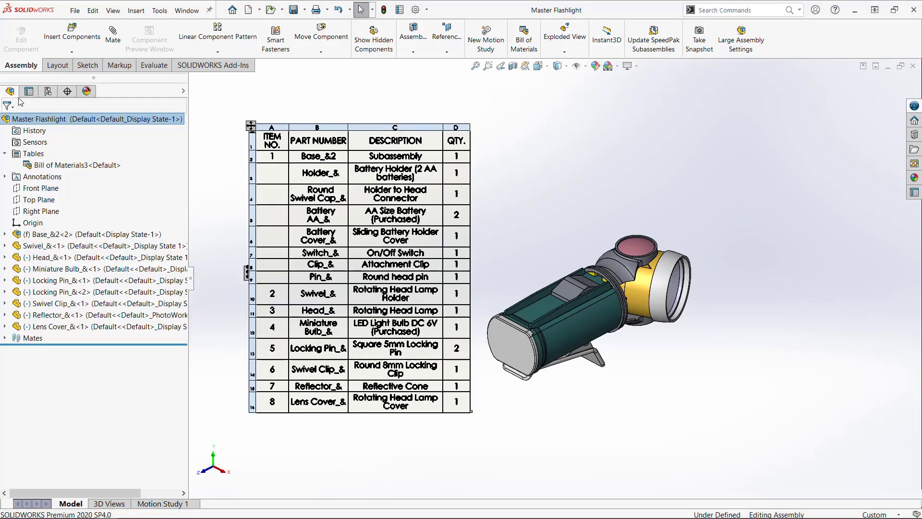
click(116, 234)
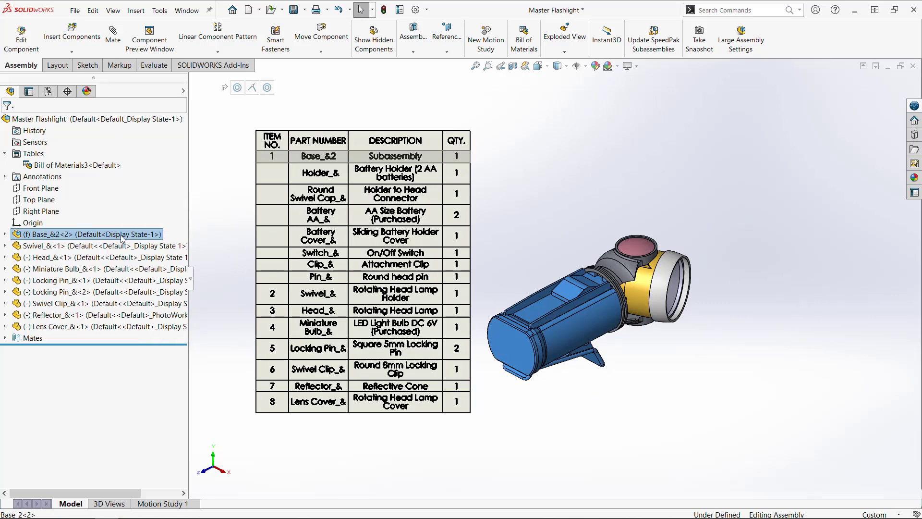
right_click(123, 236)
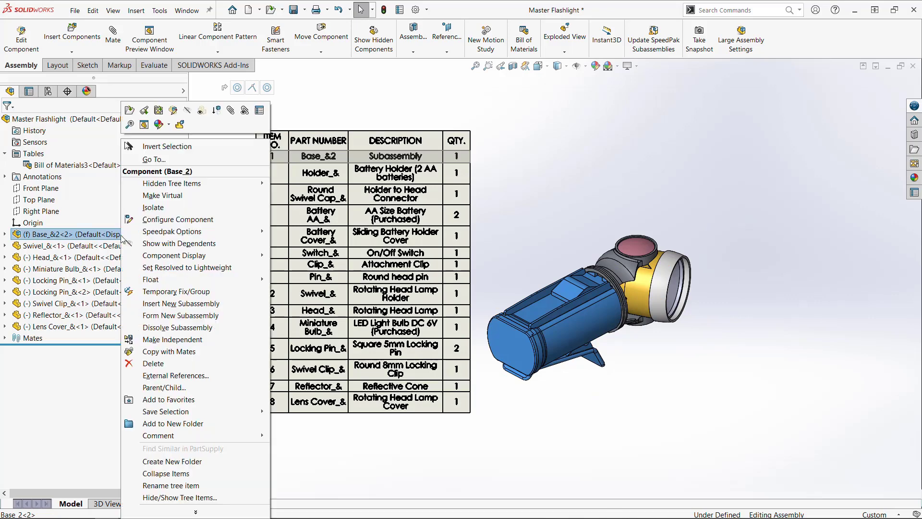
click(196, 512)
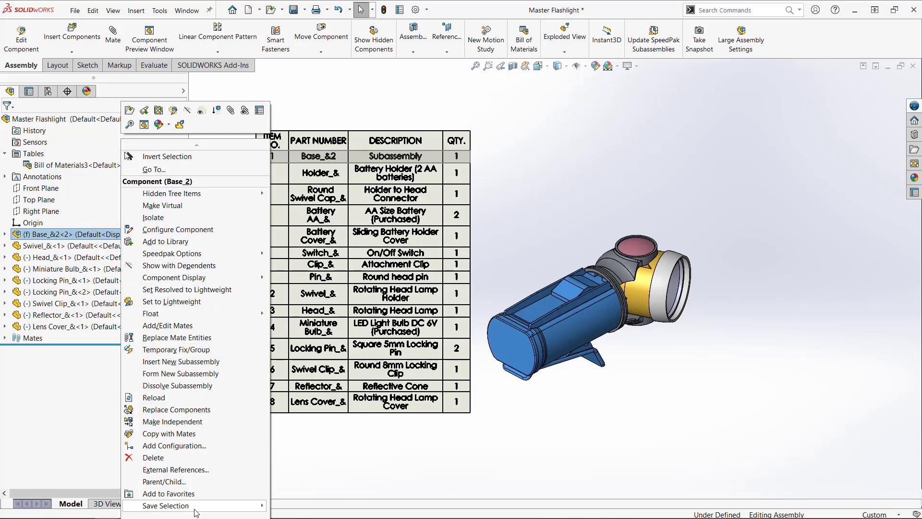
click(175, 409)
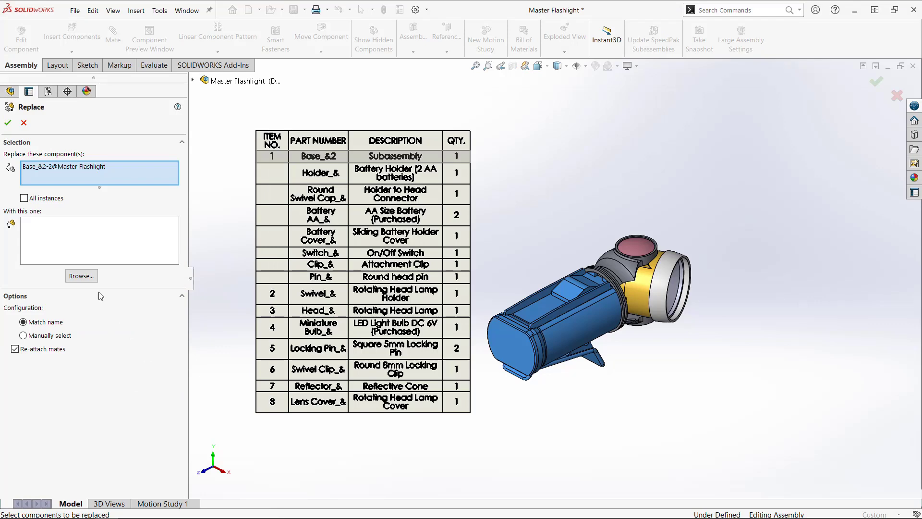
click(81, 276)
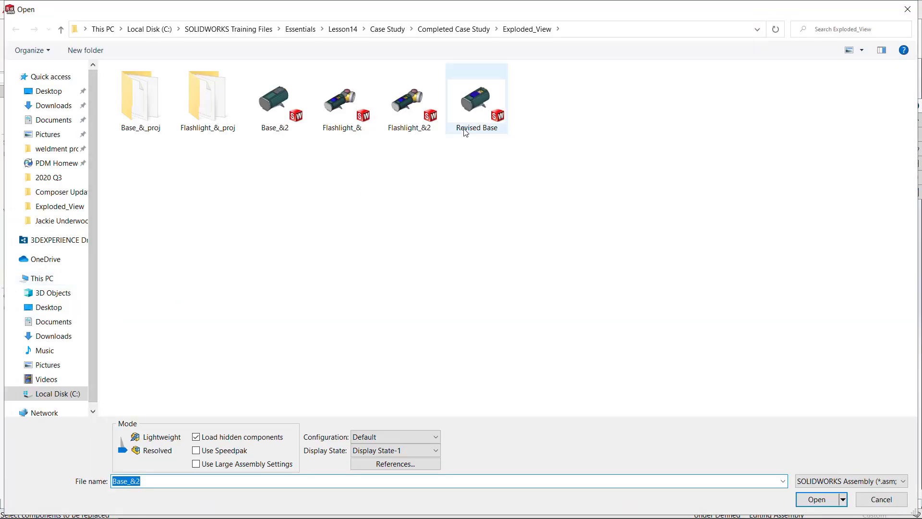
click(466, 133)
click(822, 499)
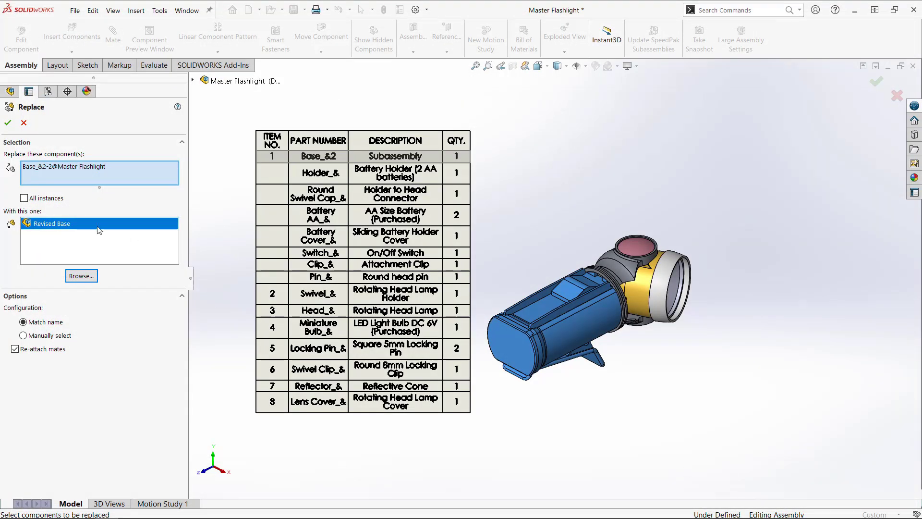
click(8, 123)
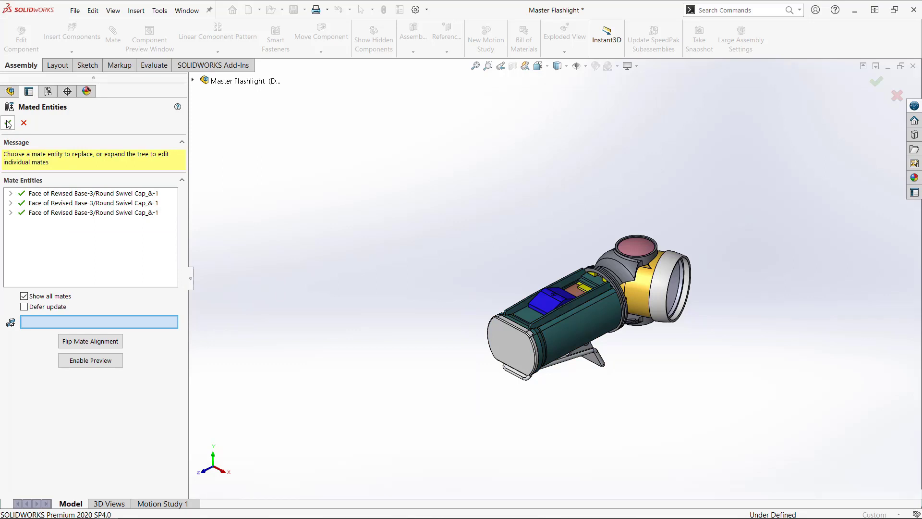
- Accept the reattached mates and save the assembly over Master Flashlight.smg as a Composer file
click(8, 124)
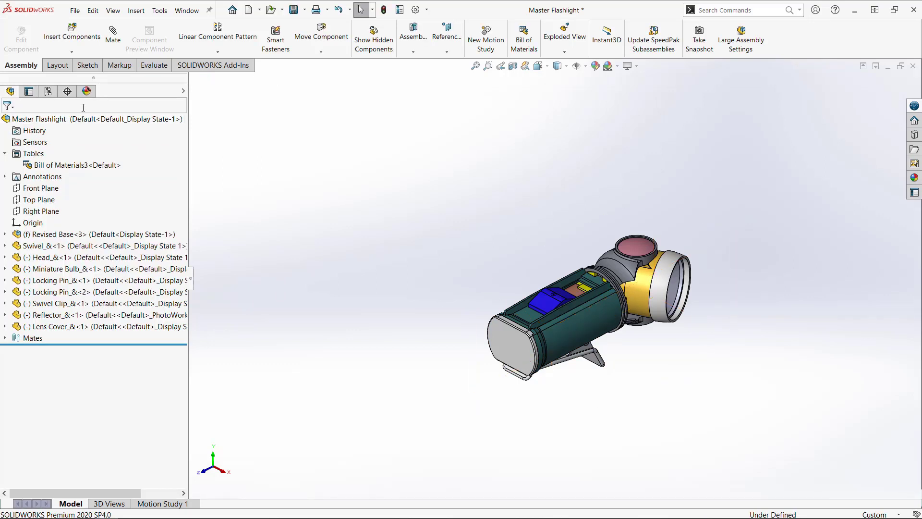
click(293, 11)
click(305, 9)
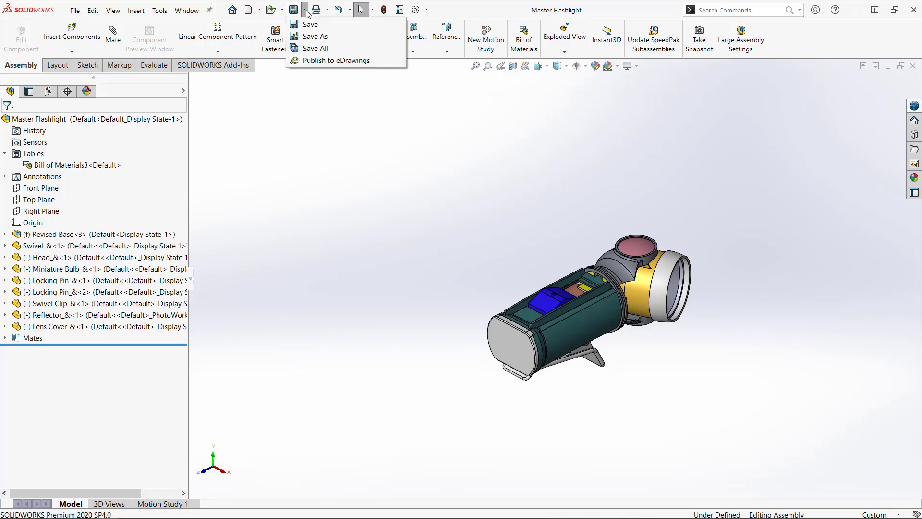
click(307, 35)
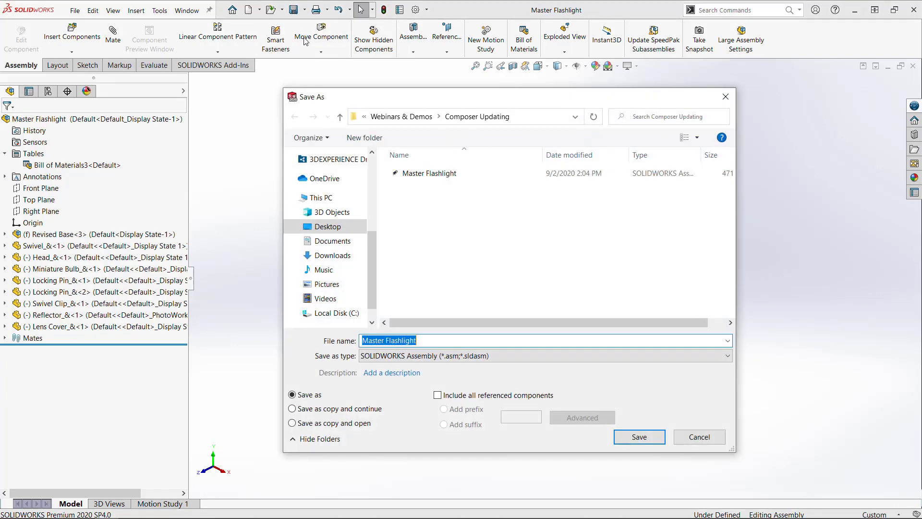
click(402, 356)
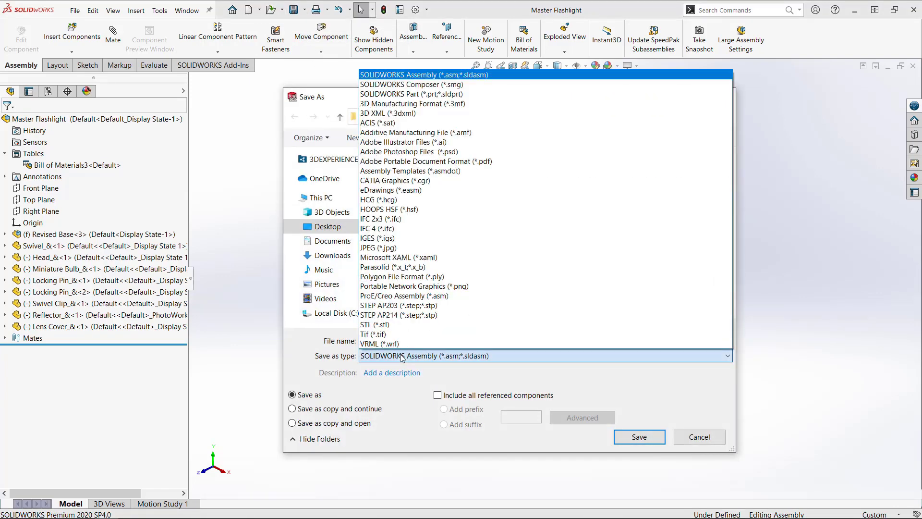
click(412, 85)
click(433, 176)
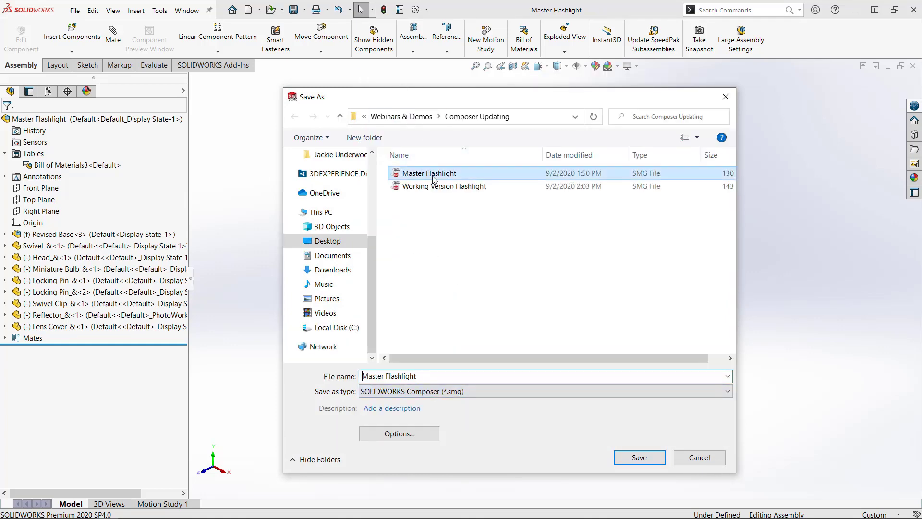
click(622, 458)
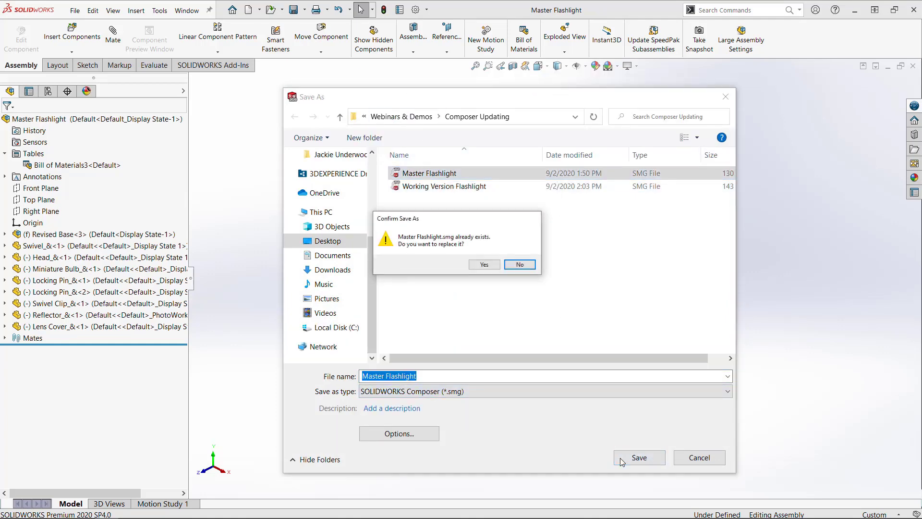
click(489, 263)
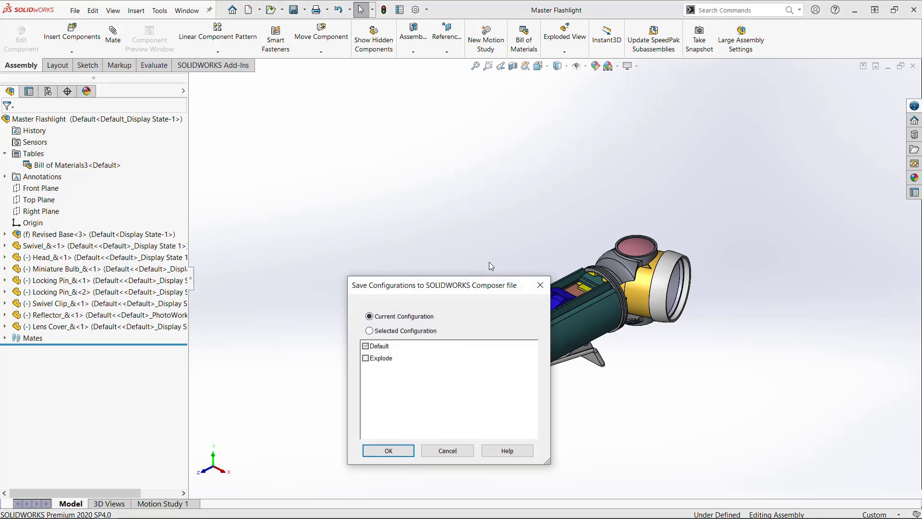
- Export the Default configuration, then update Working Version Flashlight from Master Flashlight.smg
click(384, 450)
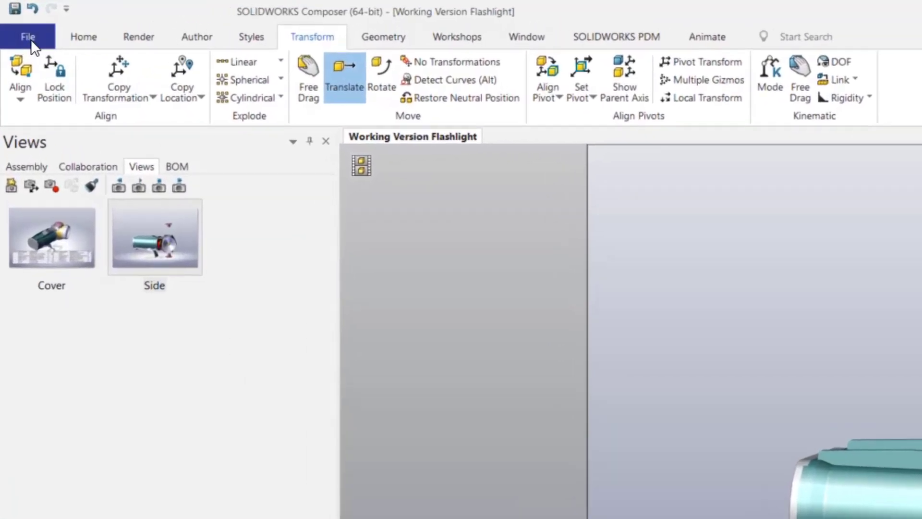
click(18, 22)
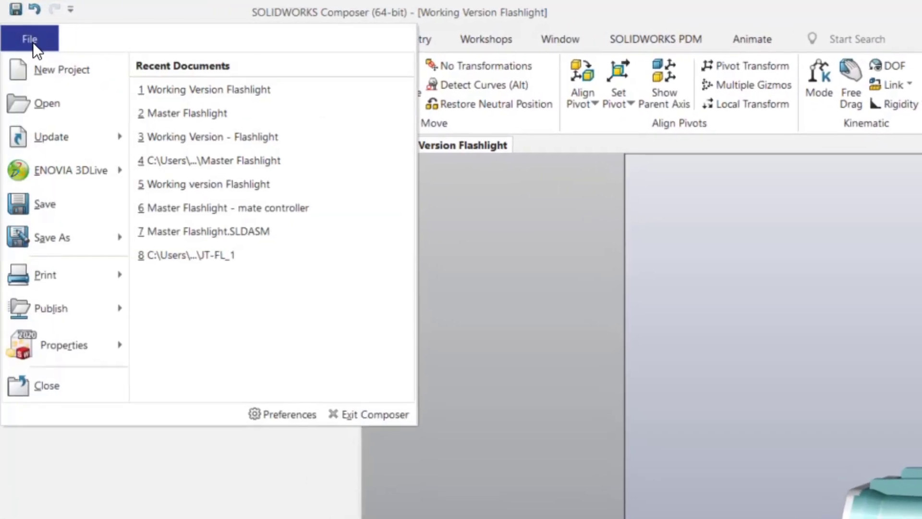
mouse_move(52, 130)
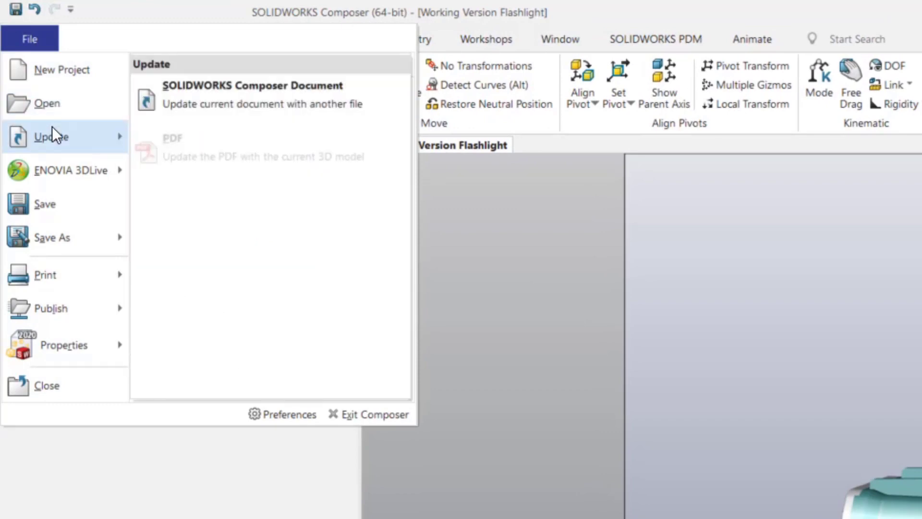
click(151, 96)
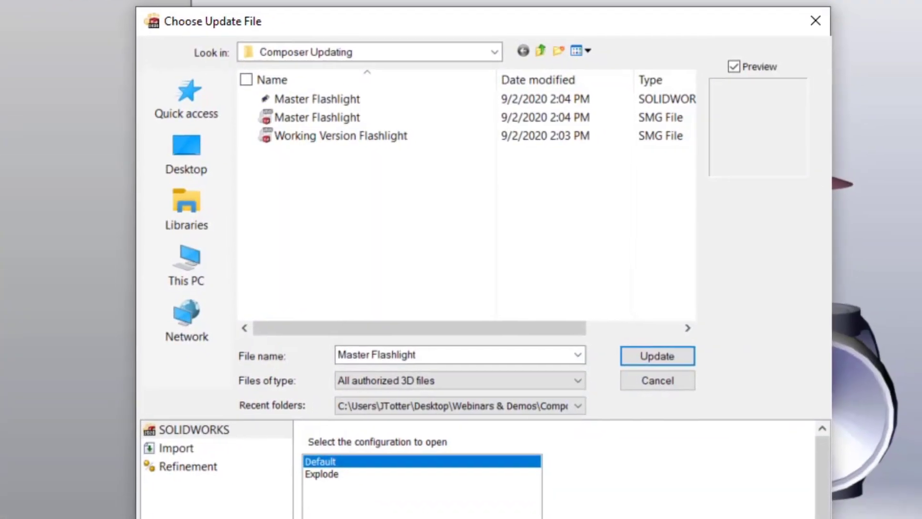
click(322, 115)
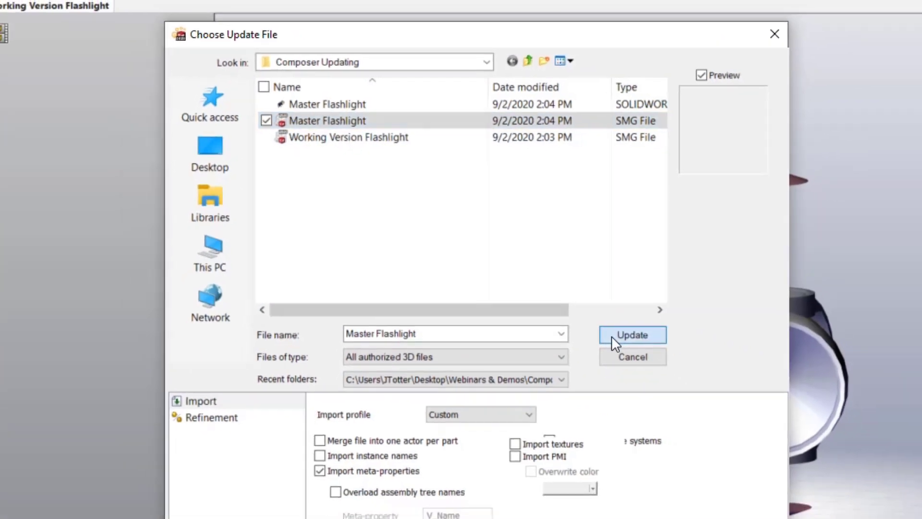
click(620, 350)
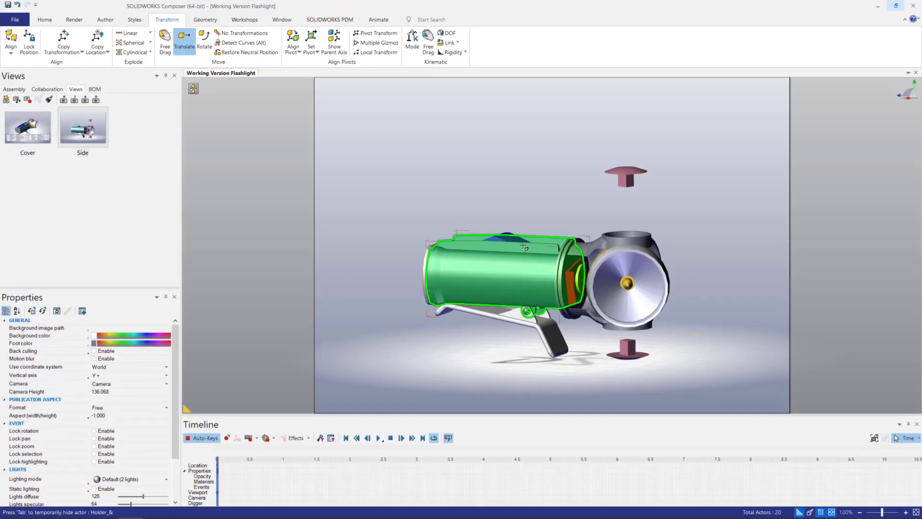
- Refresh the Cover view to show the revised base and BOM listing Revised Base as item 1
click(29, 129)
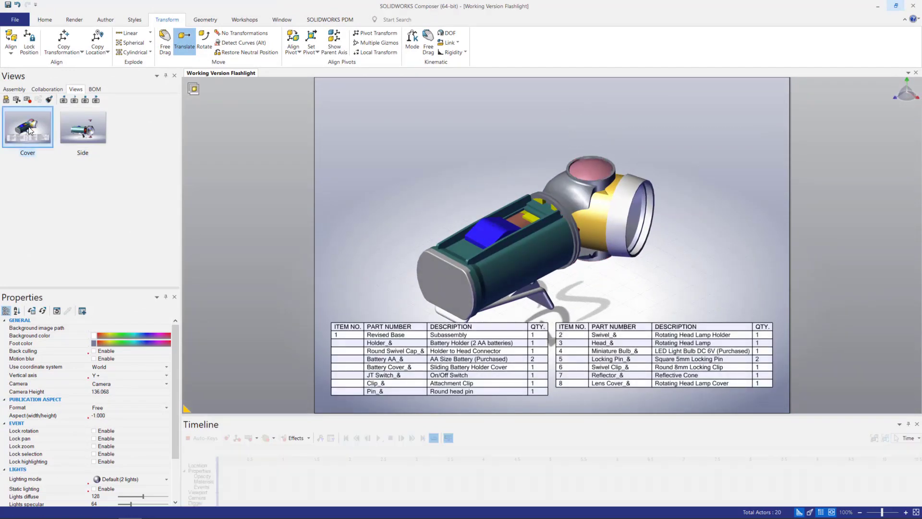
click(28, 99)
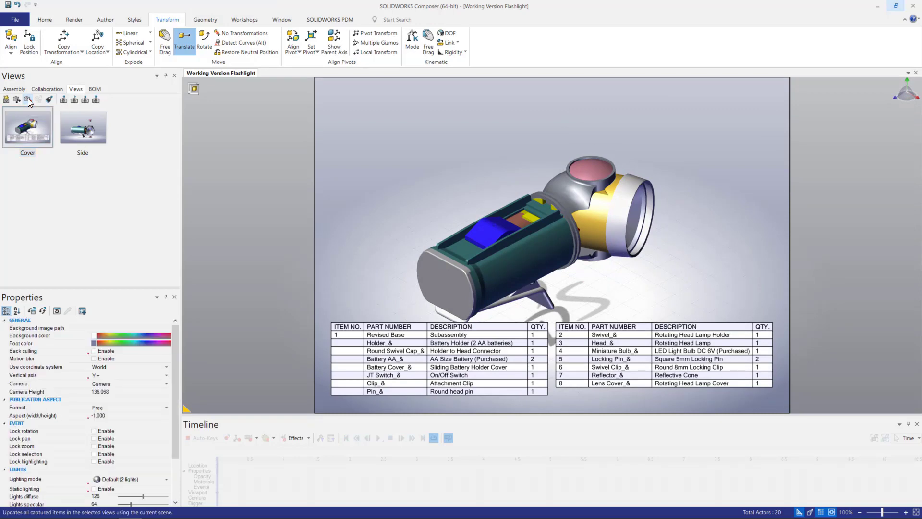